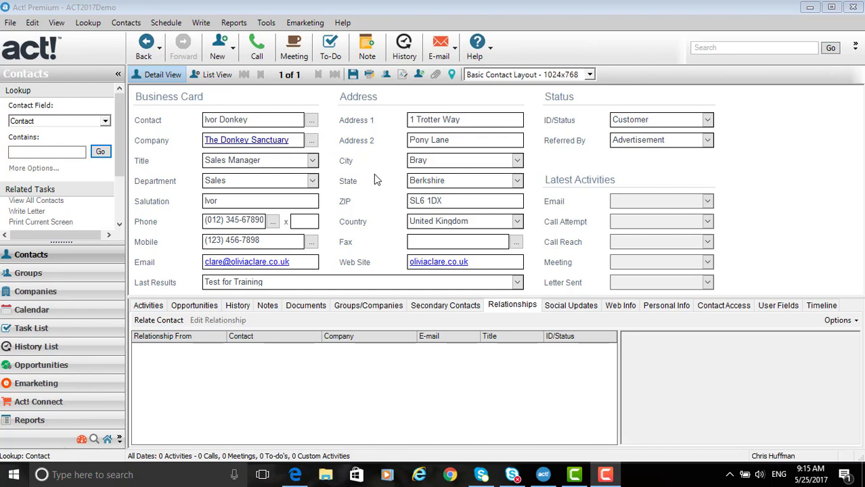
Step: Start a new relationship for the current contact and choose the Pony Rescue Centre contact as the related contact
left_click(507, 309)
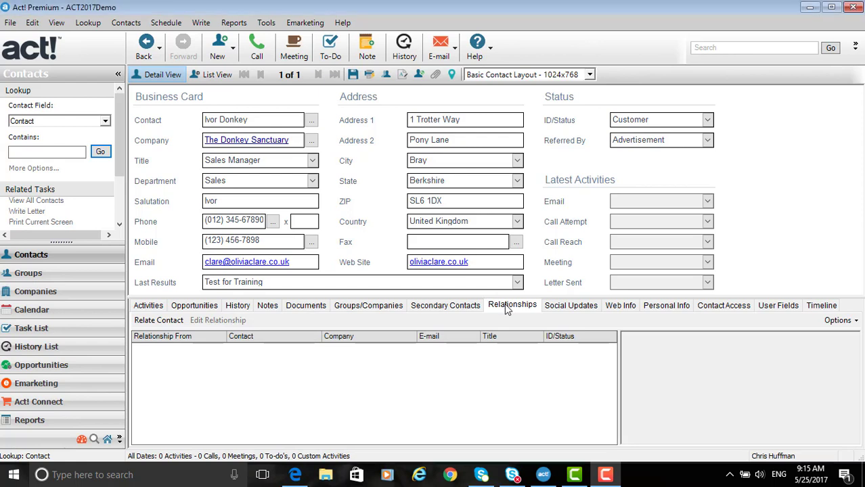
left_click(174, 323)
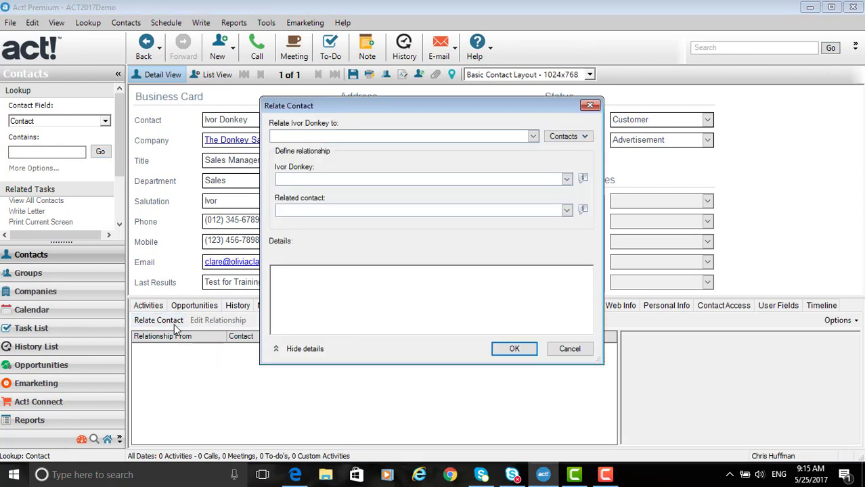
left_click(337, 138)
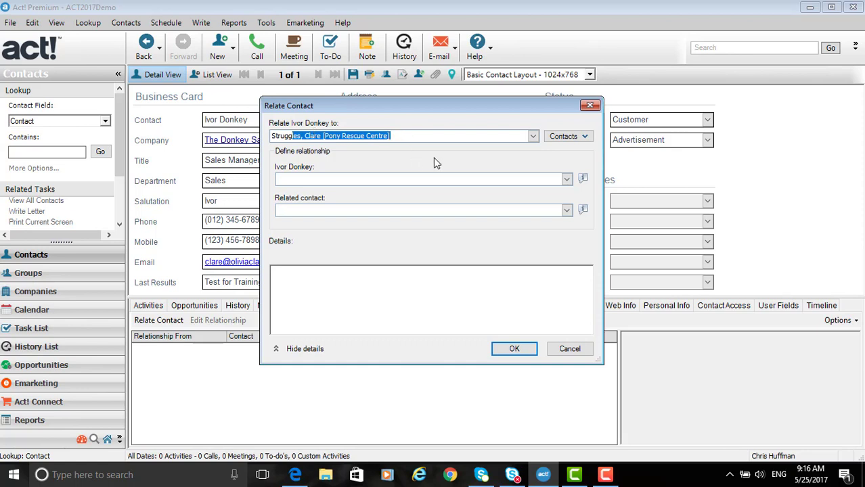
left_click(398, 179)
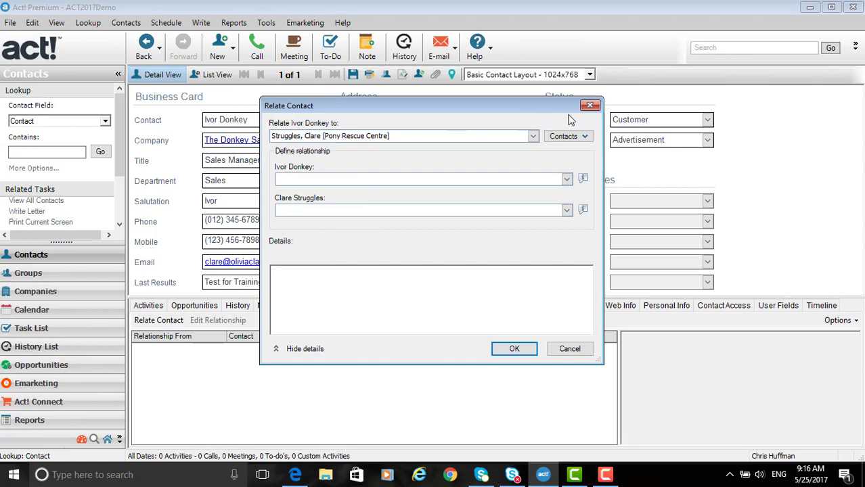
Step: Add the Racing Sanctuary contact to the relationship's selected contacts, alongside the Pony Rescue Centre contact
left_click(586, 137)
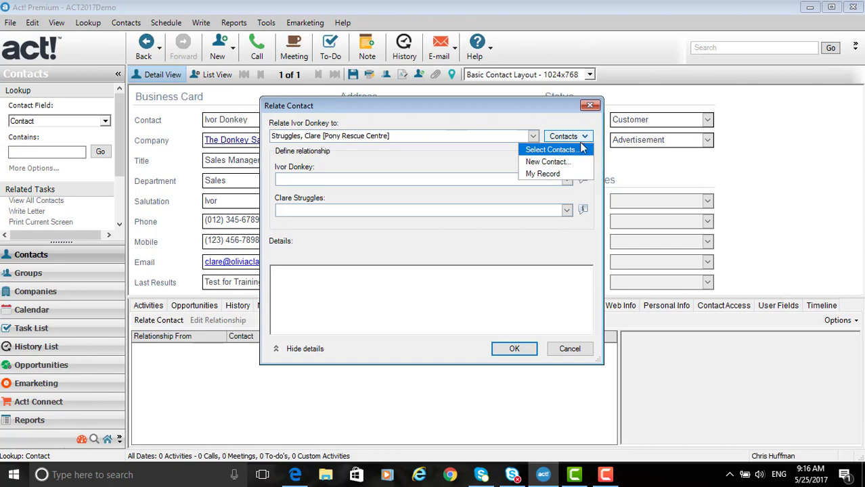
left_click(559, 153)
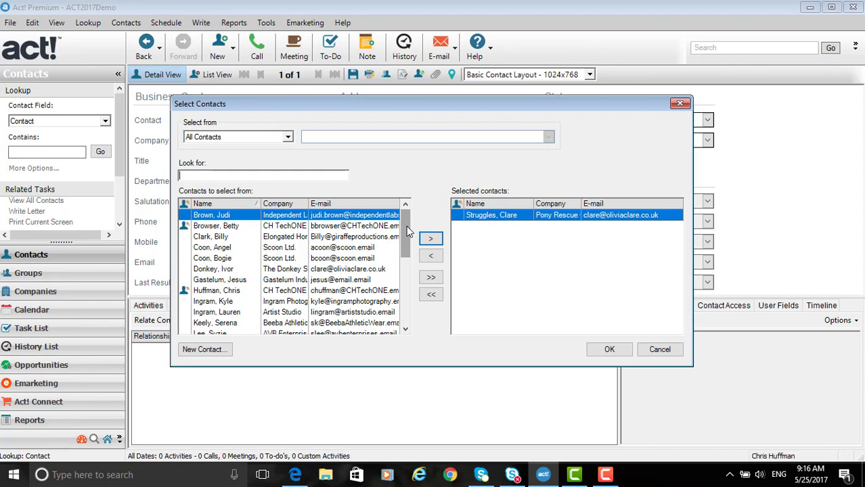
left_click_drag(406, 231, 408, 304)
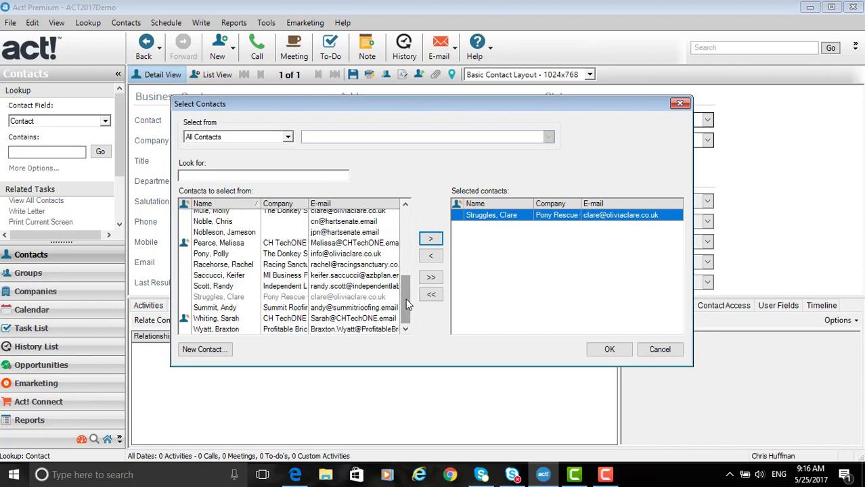
left_click(247, 270)
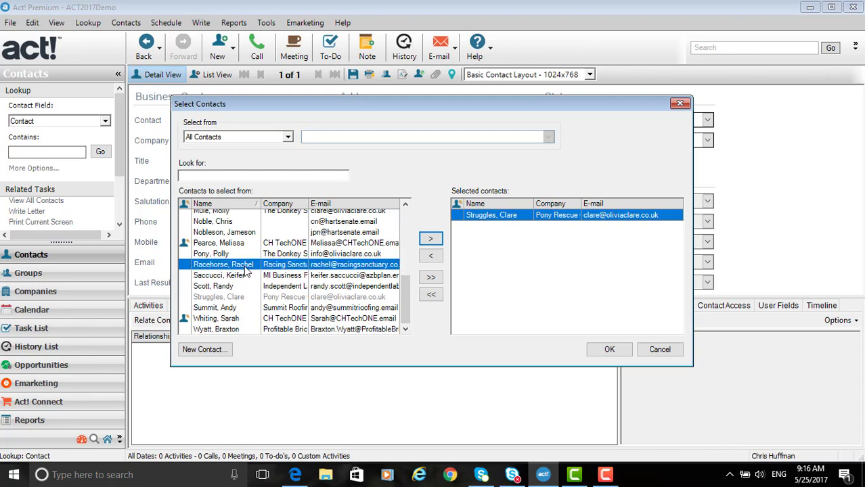
left_click(427, 240)
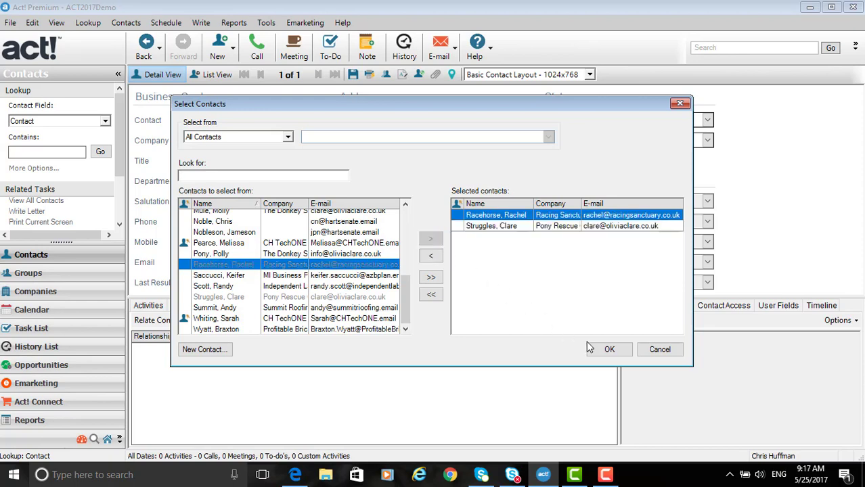
left_click(606, 349)
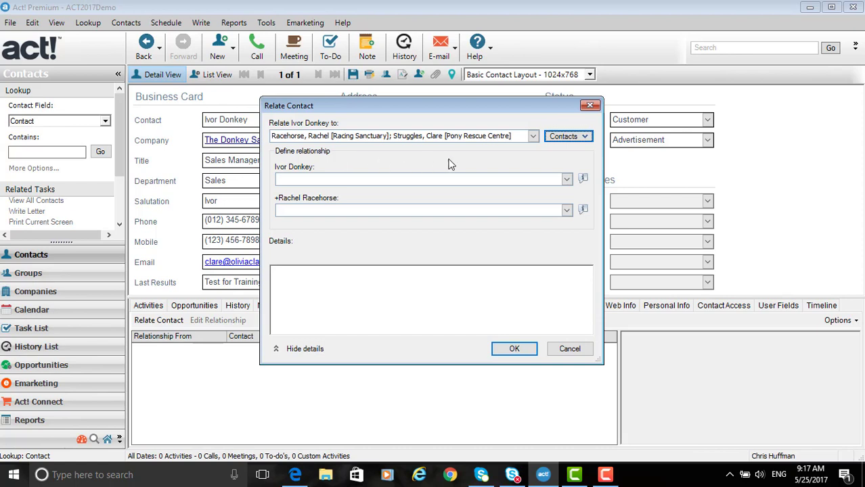
Step: Define the Donkey Sanctuary contact's role as Business Owner and view the editable list of role values without changing it
left_click(566, 180)
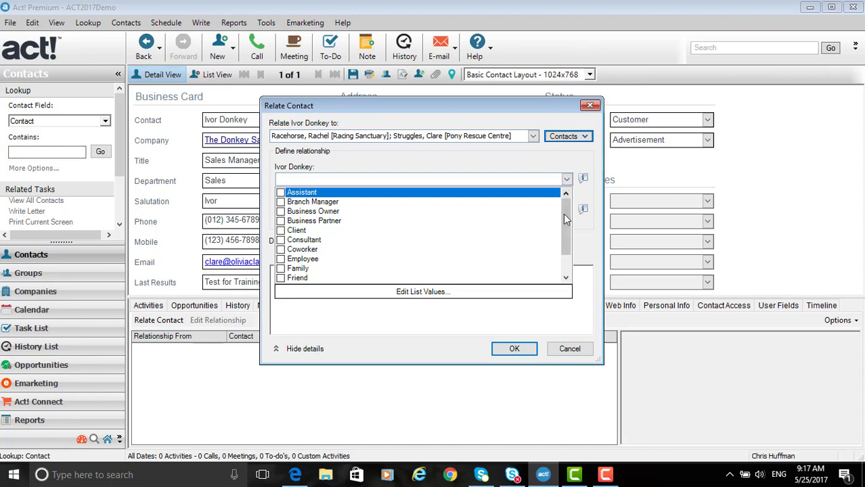
scroll(563, 214, "down", 1)
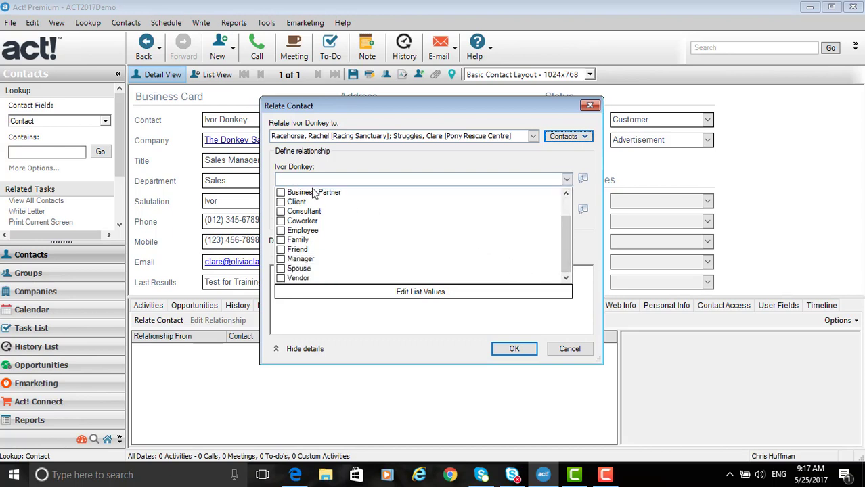
left_click_drag(564, 240, 565, 219)
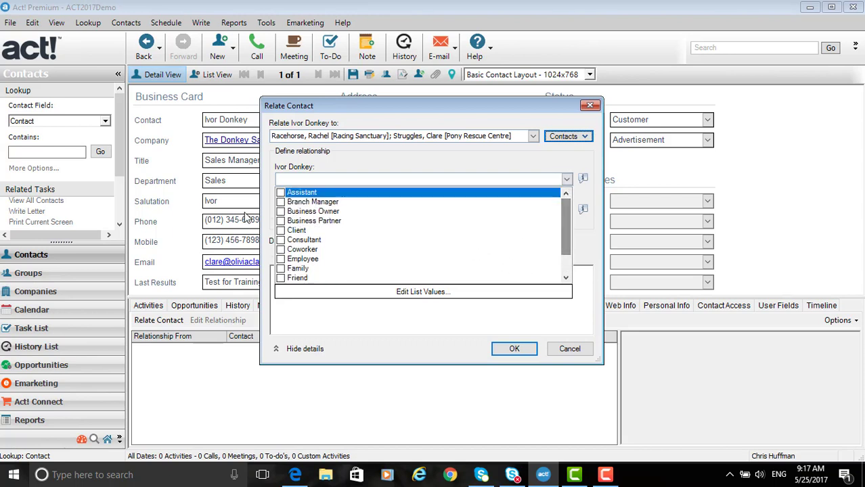
left_click(282, 213)
left_click(281, 211)
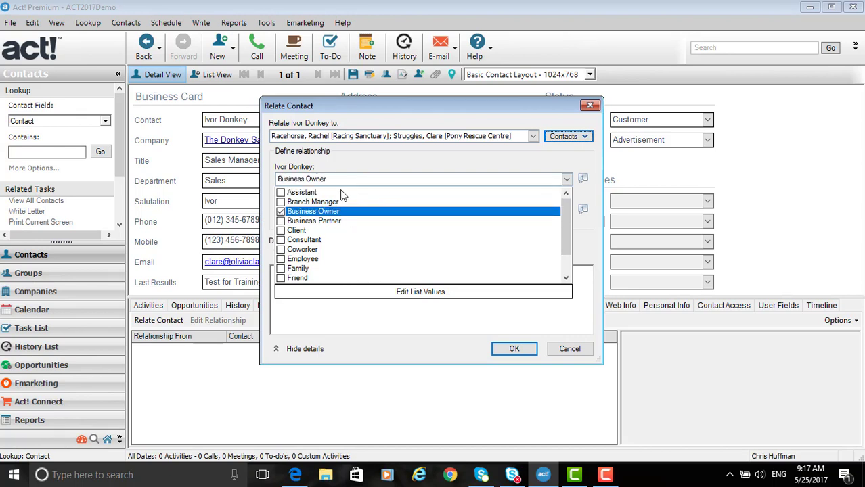
left_click(426, 296)
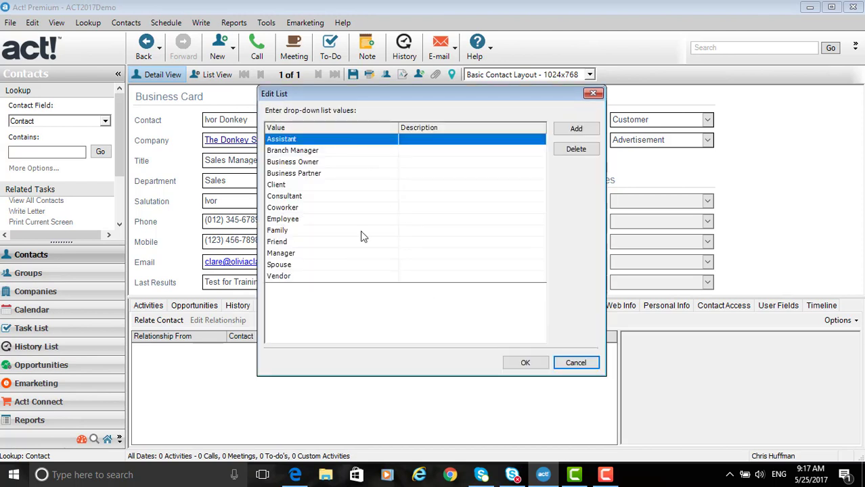
left_click(578, 364)
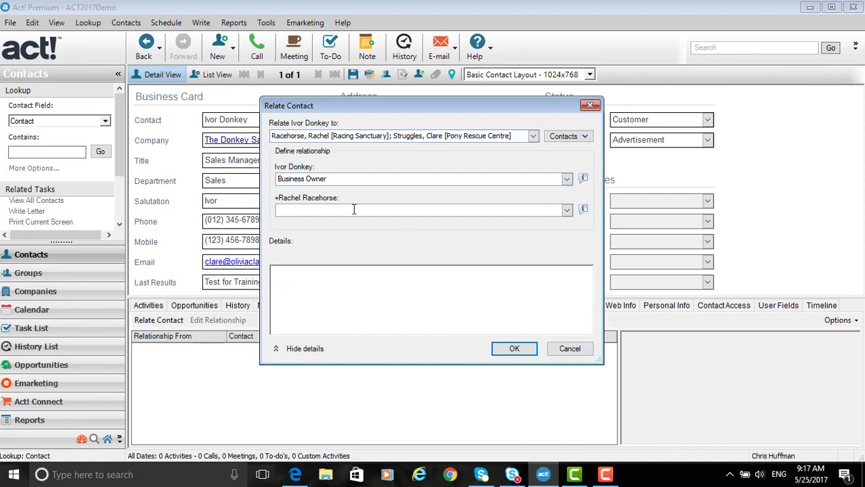
Step: Define the related contacts' role in the relationship as Branch Manager
left_click(567, 210)
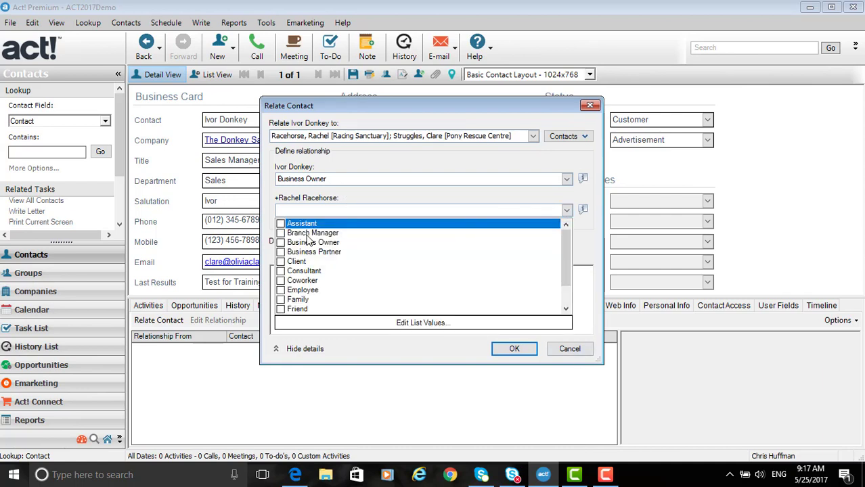
left_click(281, 233)
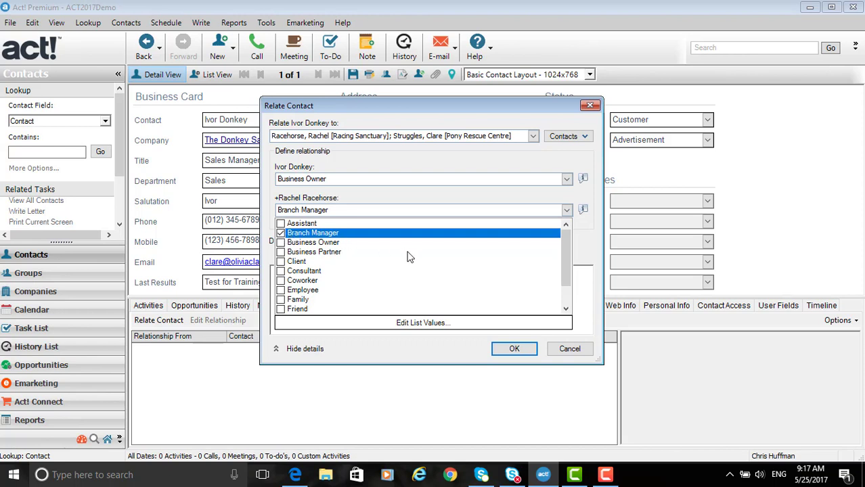
left_click(431, 349)
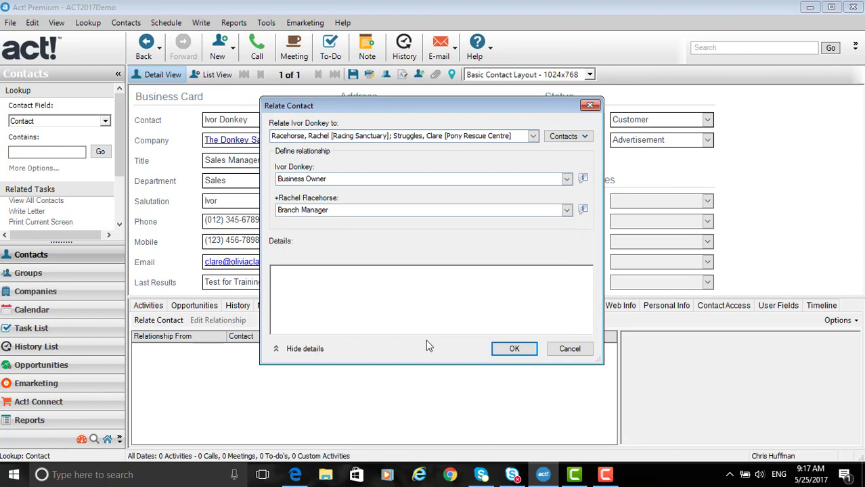
Step: Enter "Additional information if required here" as the relationship details and save the relationship
left_click(373, 290)
type("Additi")
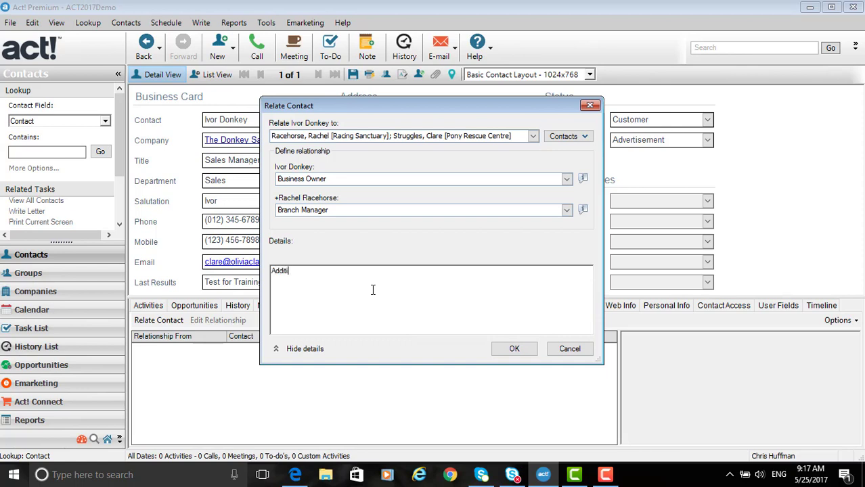
type("onal information if required")
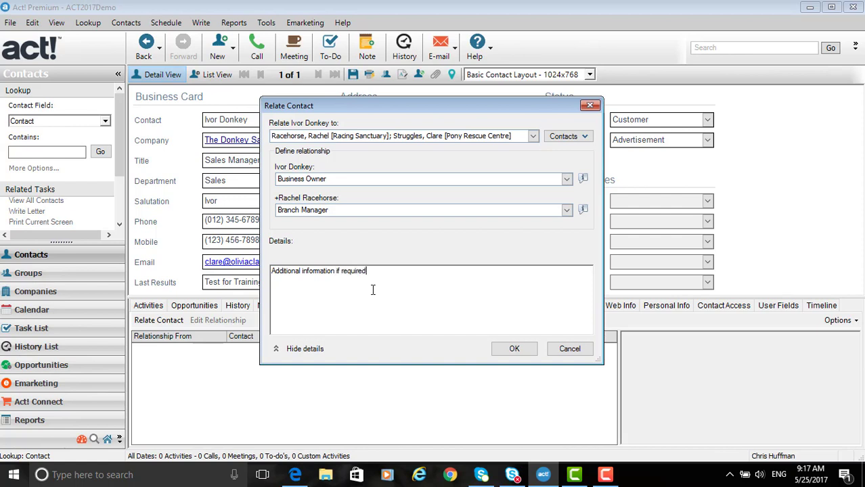
type(" hee")
key("BackSpace")
type("re")
left_click(514, 349)
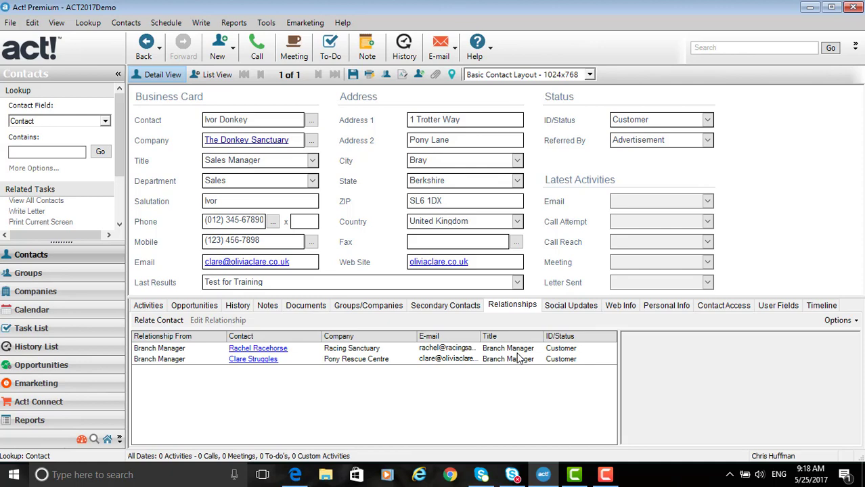
Step: Open the related Racing Sanctuary contact's record to check its relationship, and return to the Donkey Sanctuary contact through the related link
left_click(264, 349)
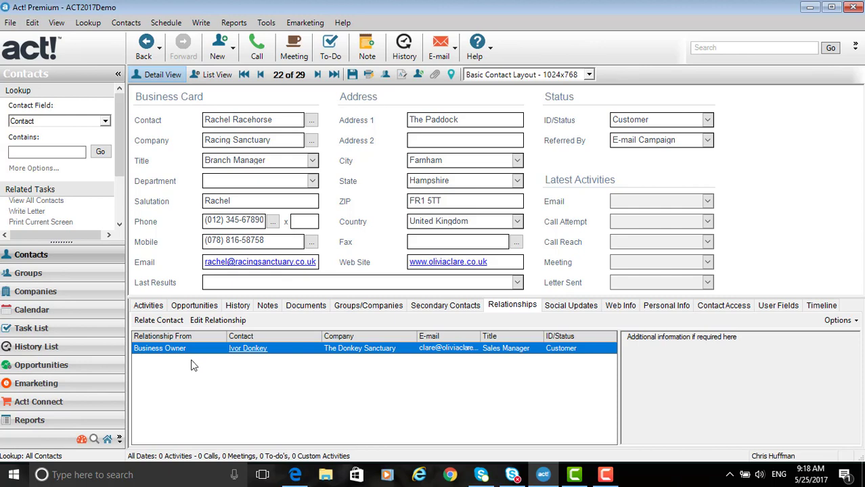
left_click(248, 349)
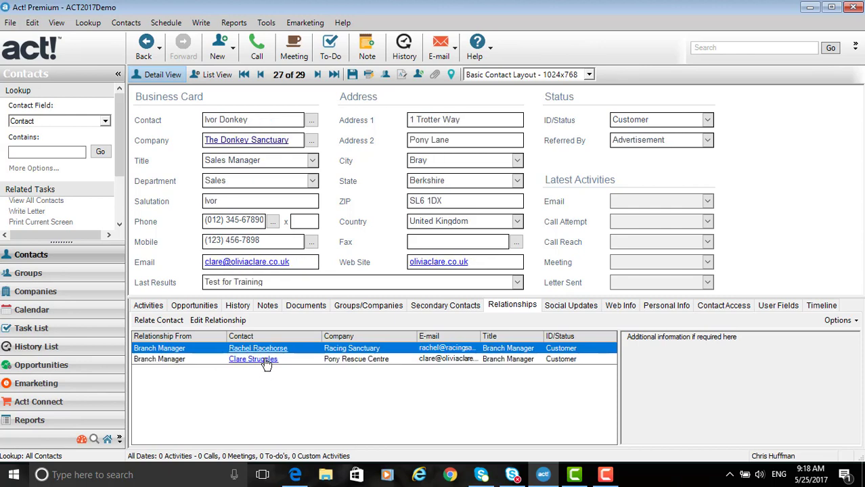
Step: Review the Pony Rescue Centre relationship's definition and the commands available for it, leaving the relationship as it is
left_click(265, 360)
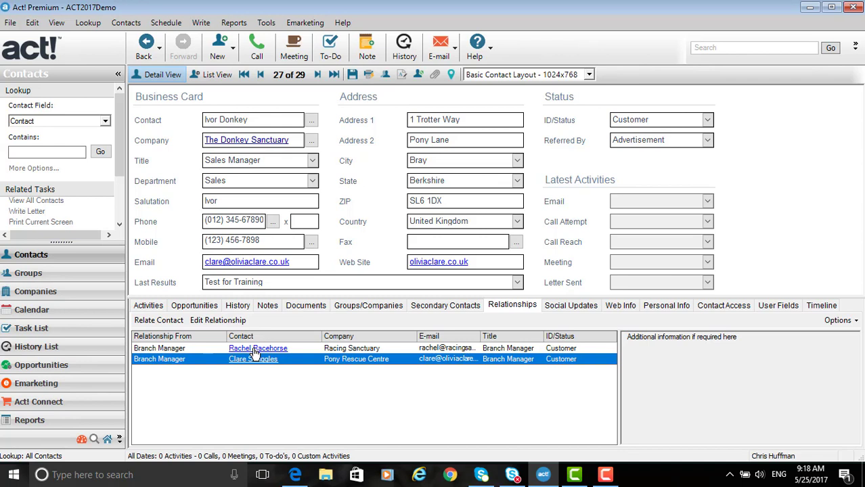
left_click(221, 320)
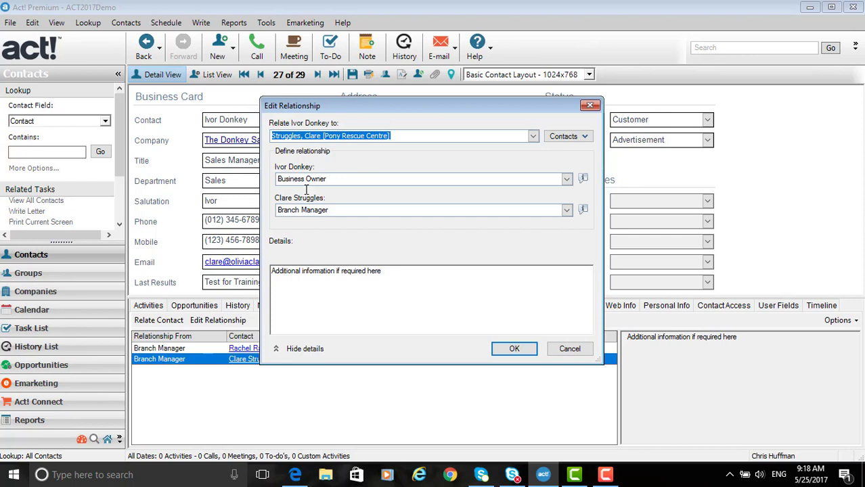
left_click(514, 349)
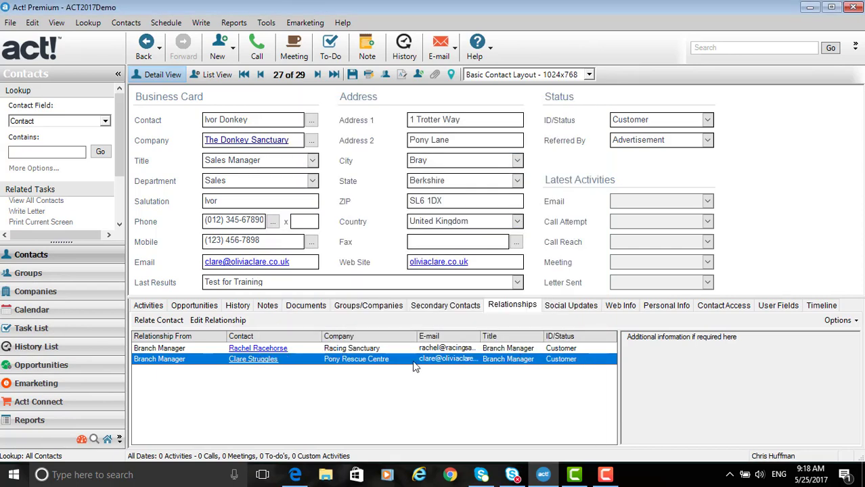
right_click(409, 362)
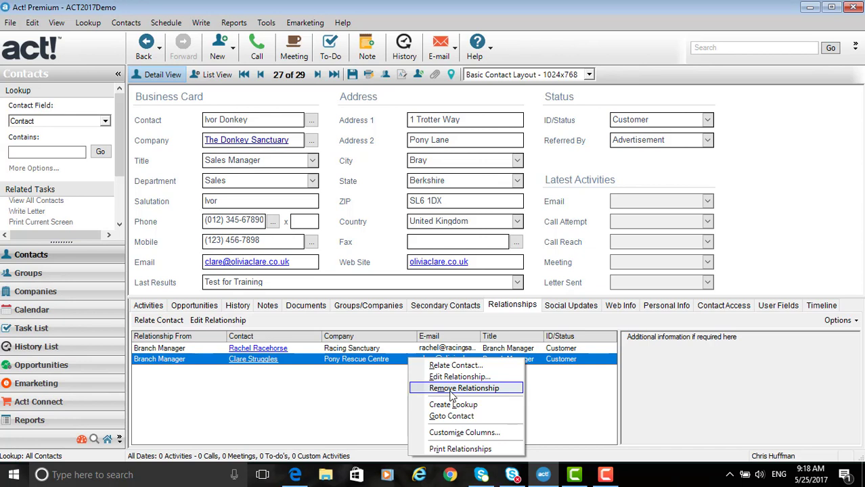
left_click(352, 402)
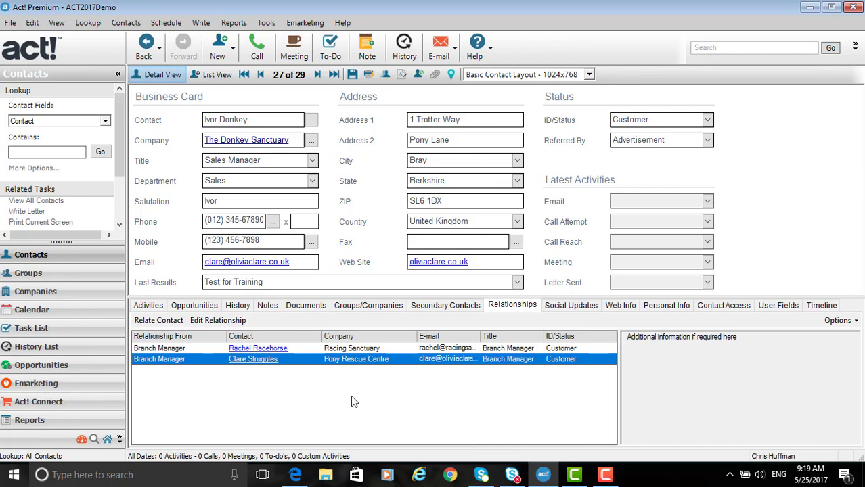